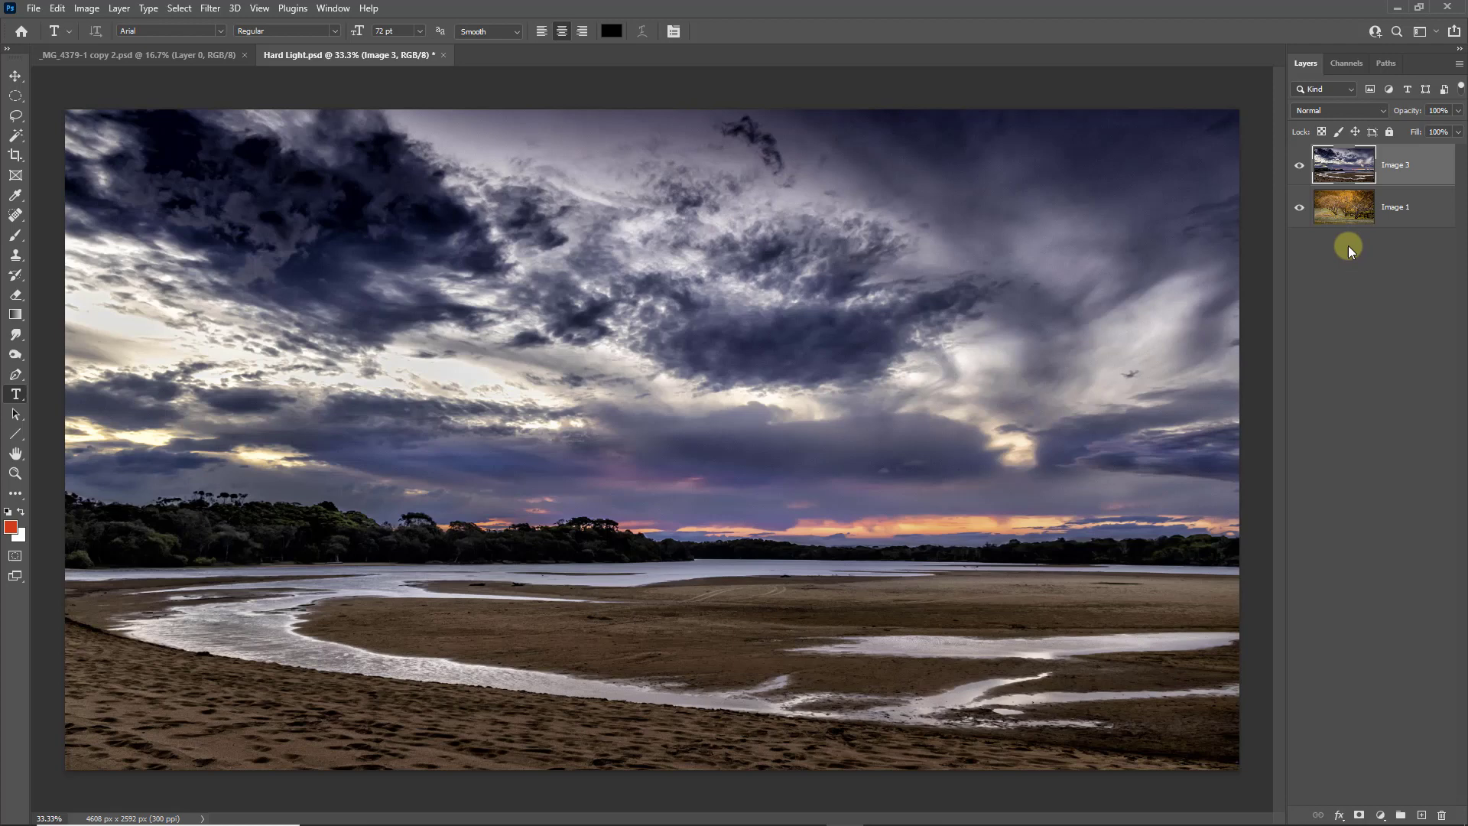
Select the stormy beach layer Image 3 and set its blend mode to Soft Light
left_click(1409, 214)
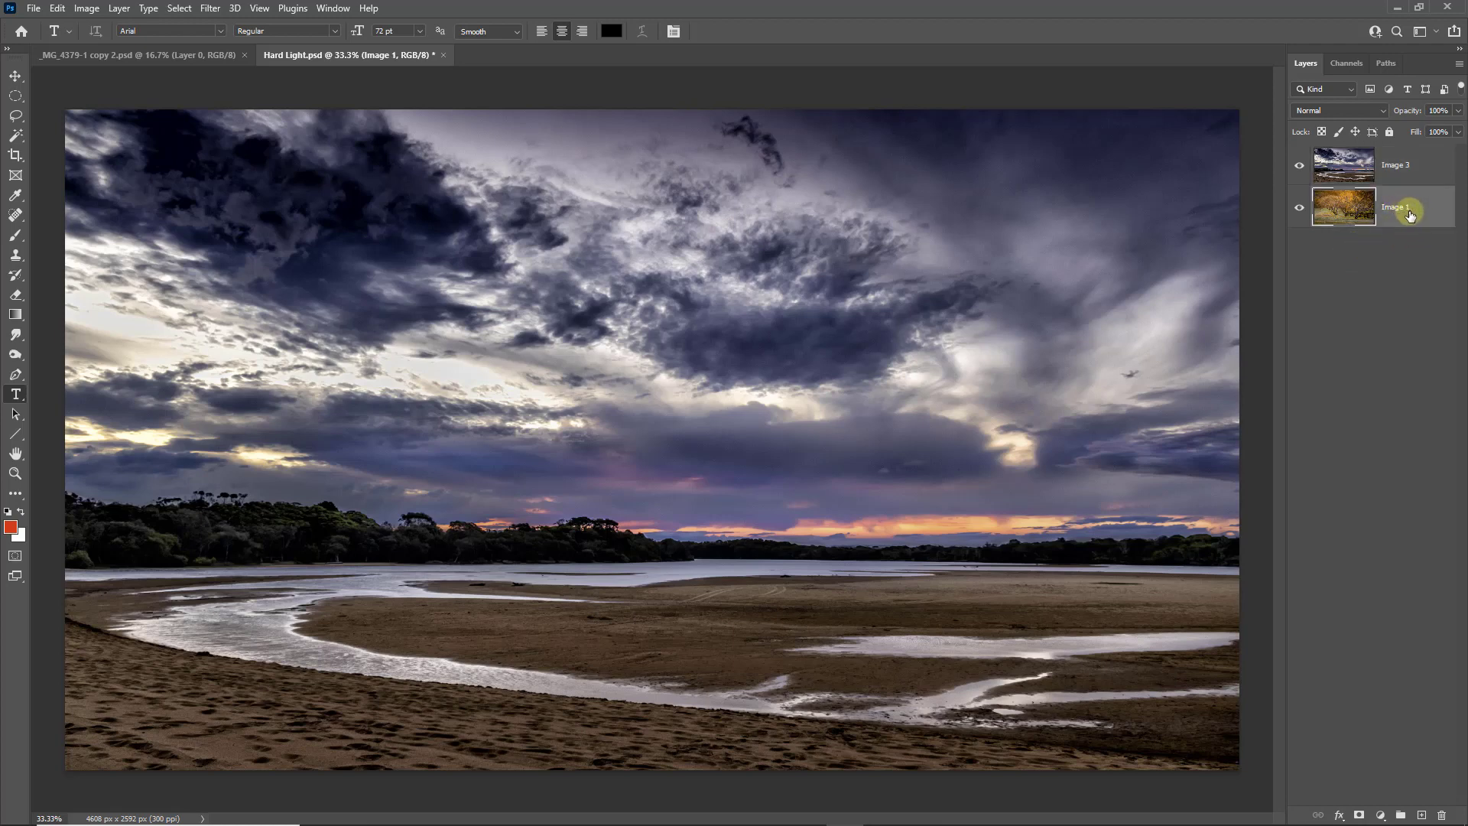
left_click(1405, 174)
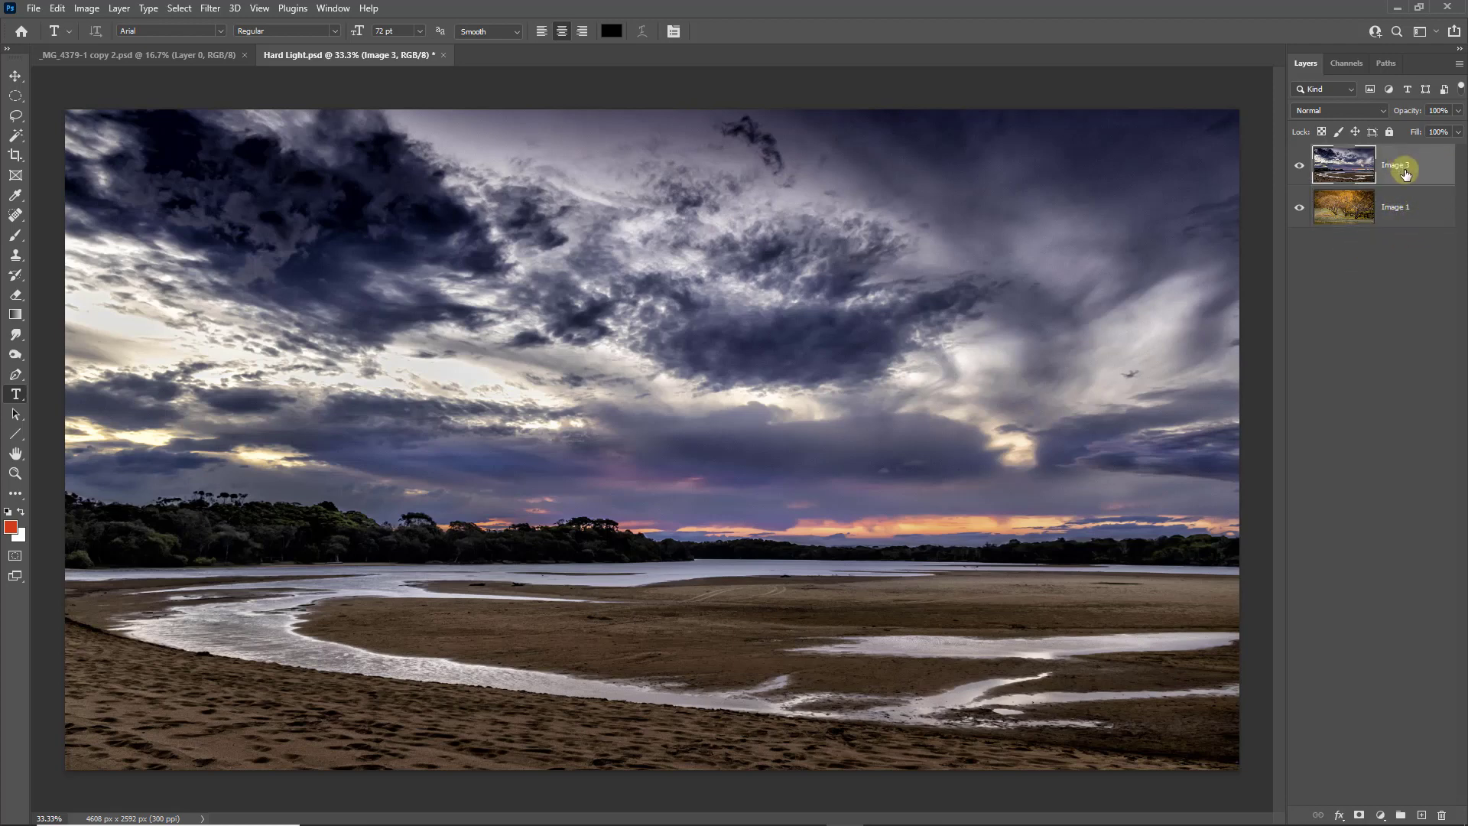
left_click(1382, 112)
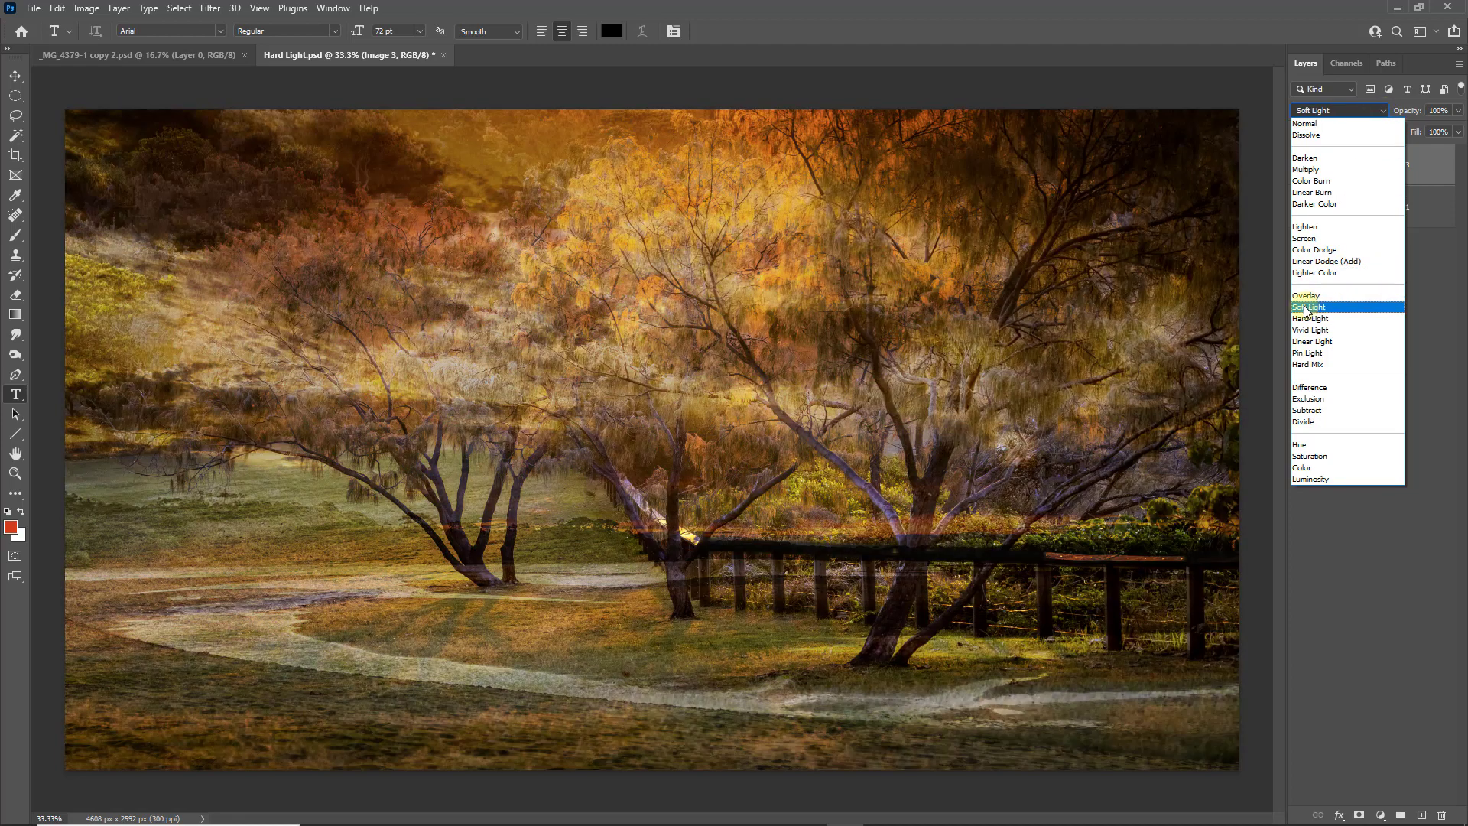
left_click(1305, 307)
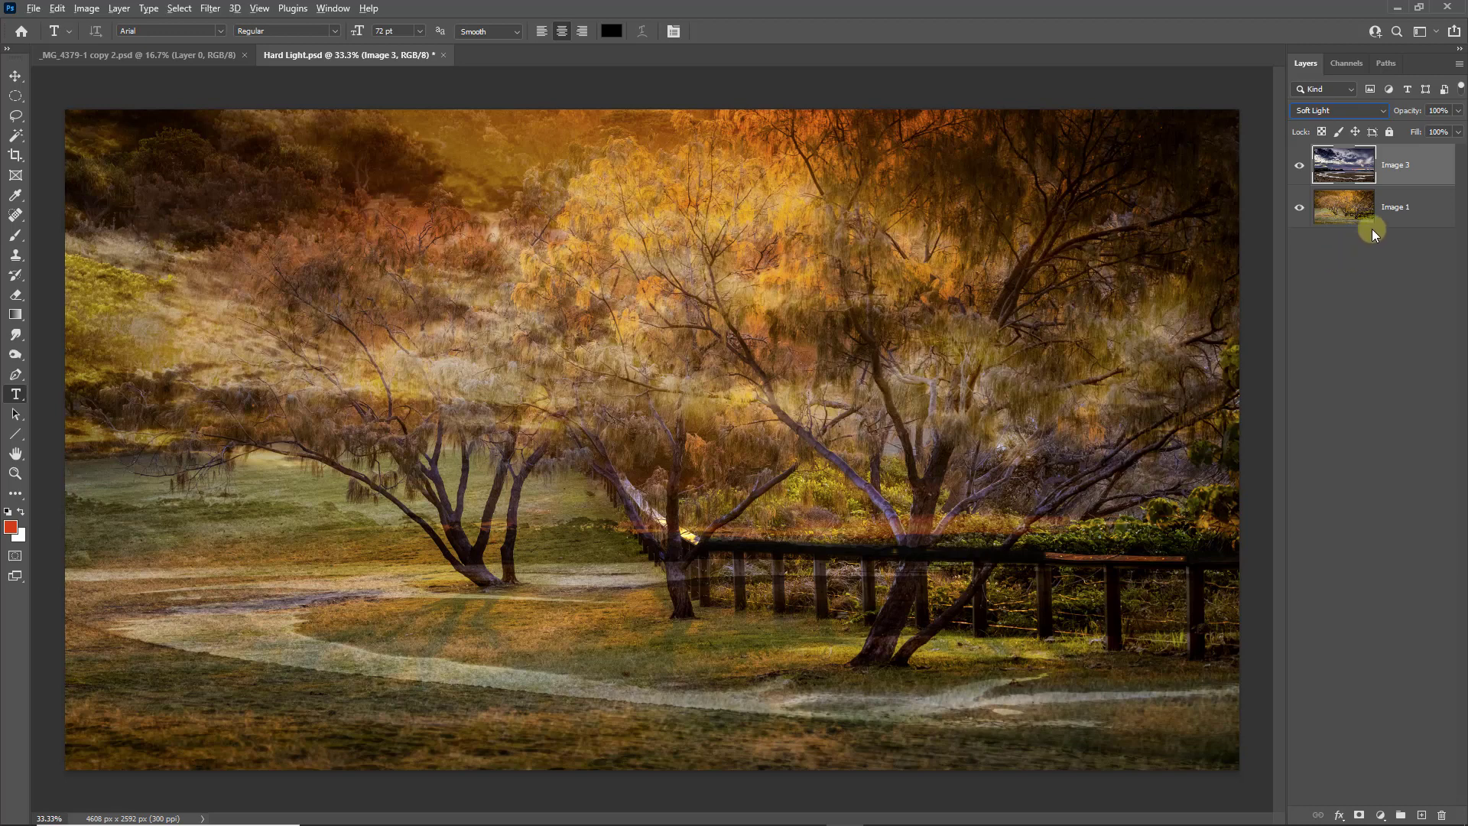
Merge Visible to capture the Soft Light blend as a new Layer 1 on top
left_click(1459, 67)
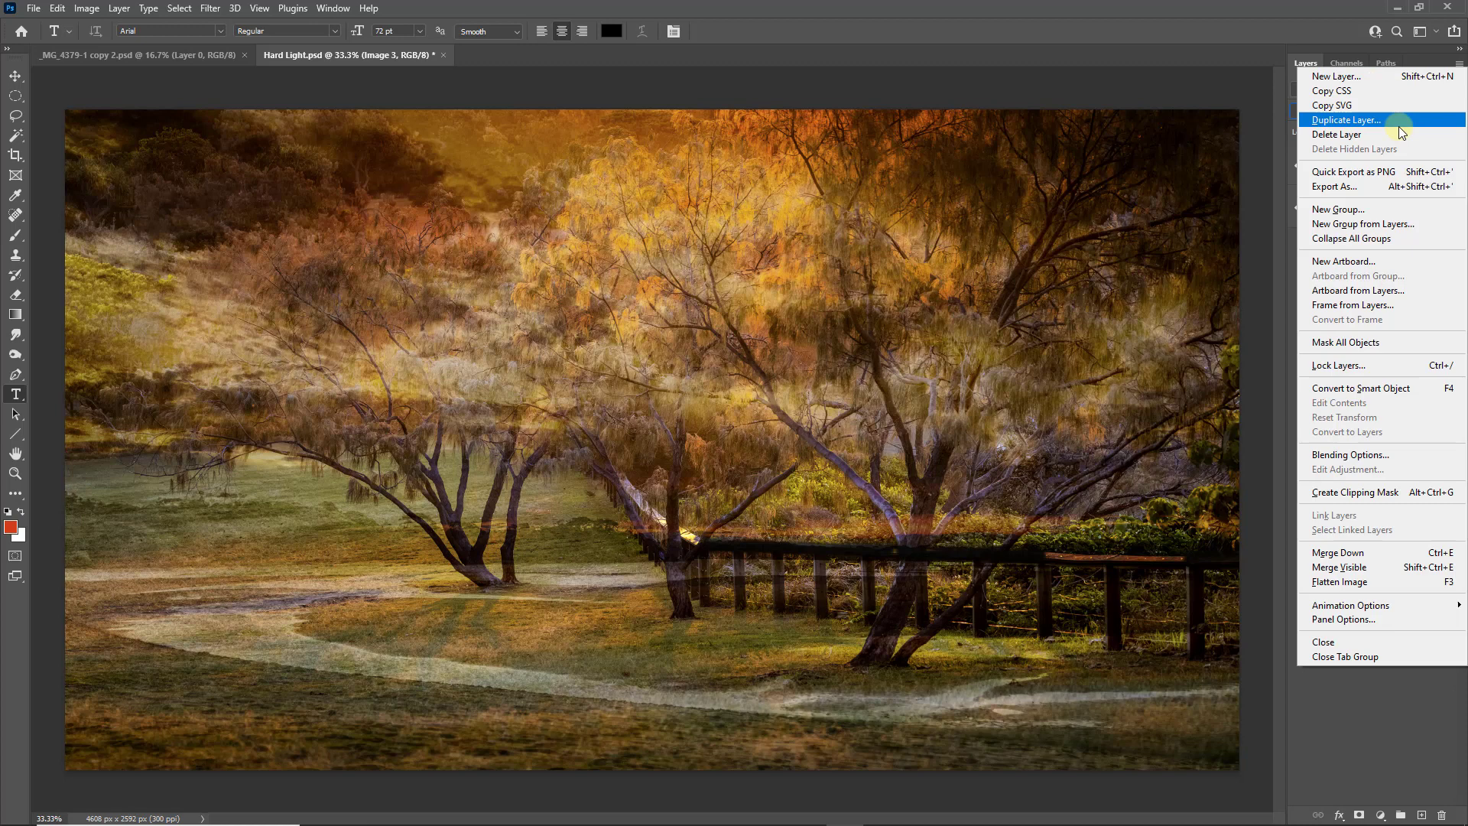
left_click(1365, 568, "alt")
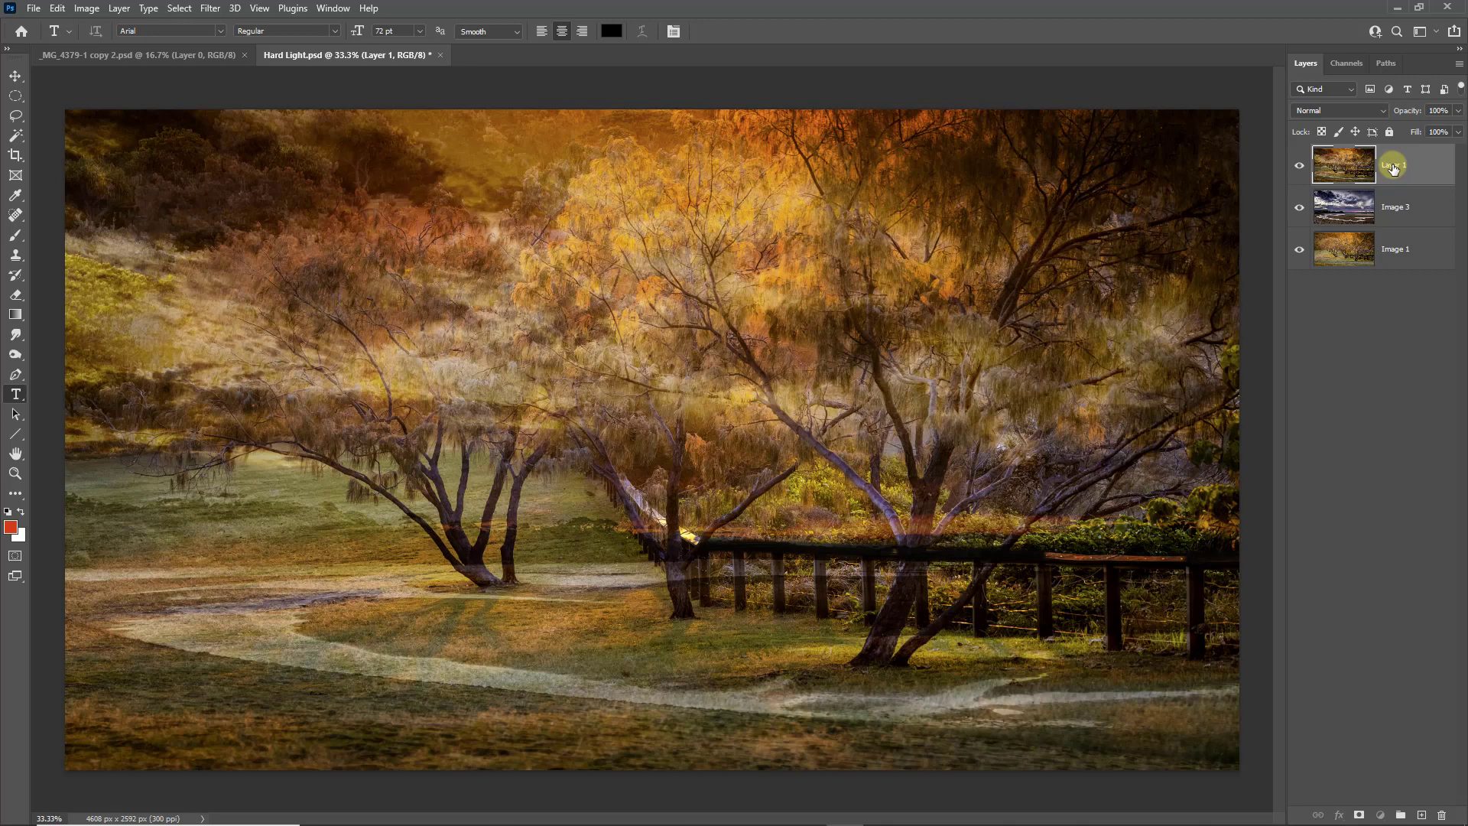
Rename Layer 1 to 'Image 2', hide it, and reselect Image 3
double_click(1394, 175)
type("Image 2")
key("Return")
left_click(1298, 169)
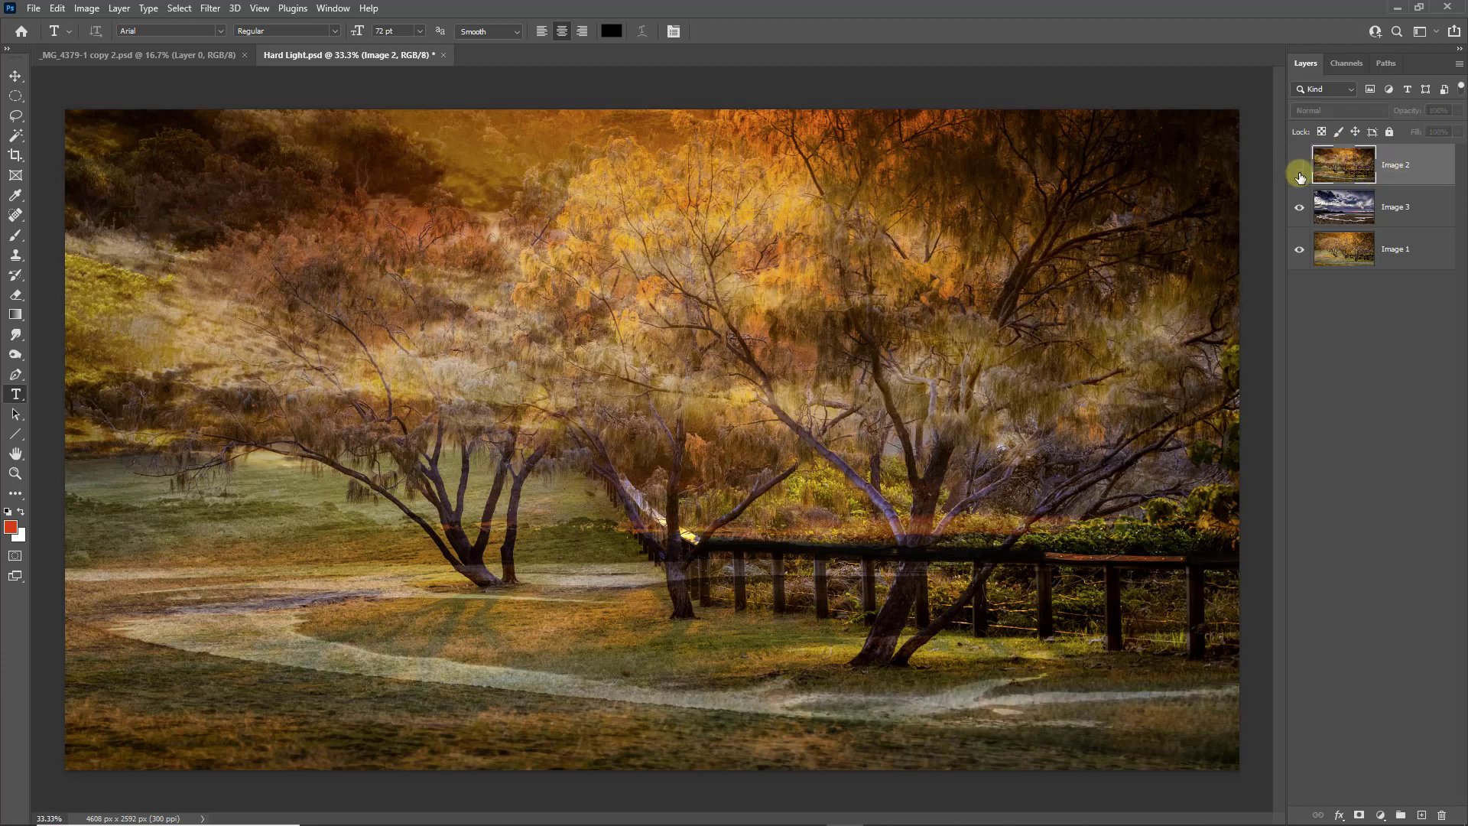
left_click(1346, 207)
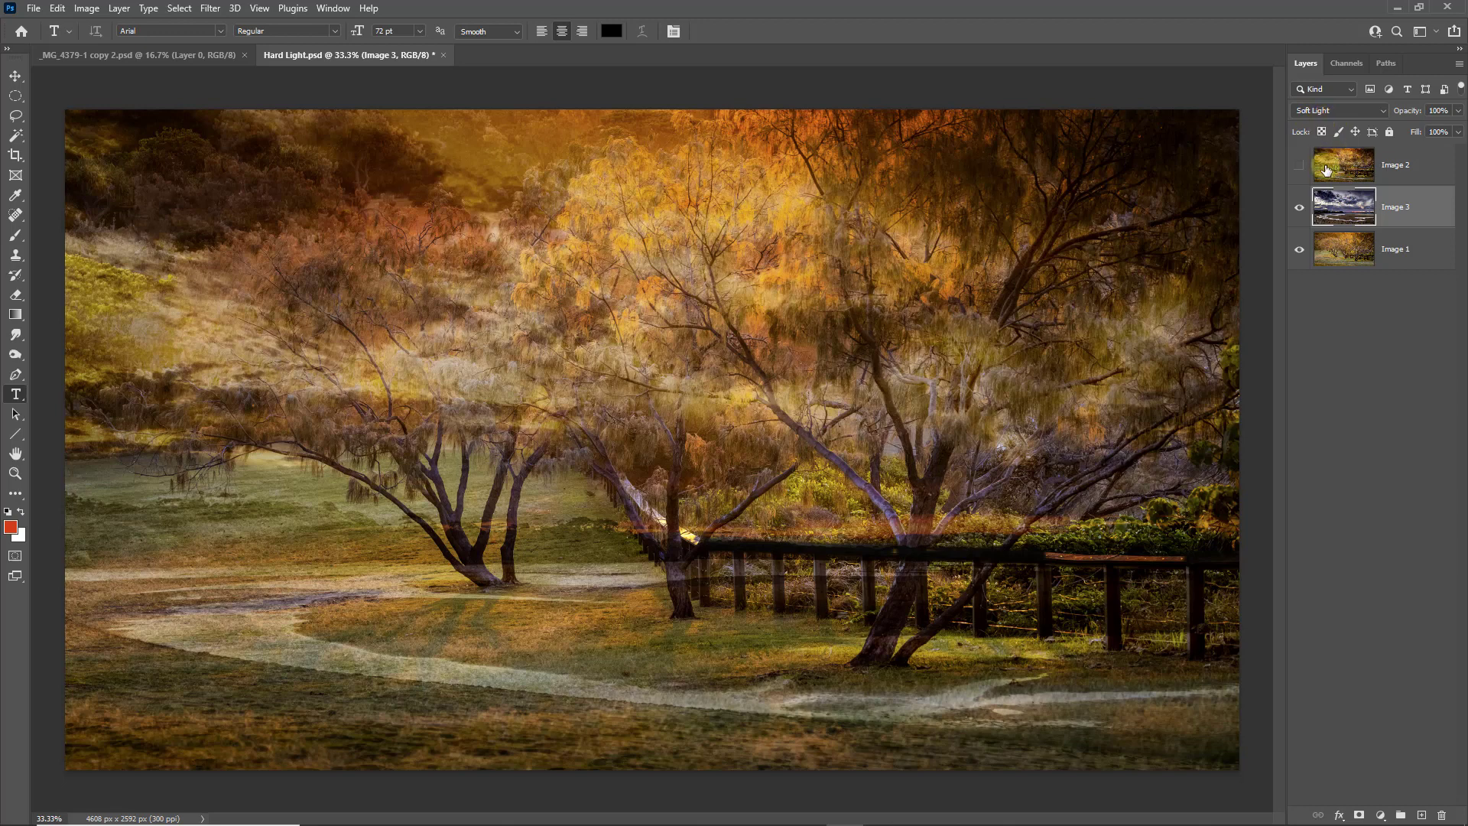
Reset Image 3 to Normal, move Image 2 below it, and make all three layers visible
left_click(1381, 113)
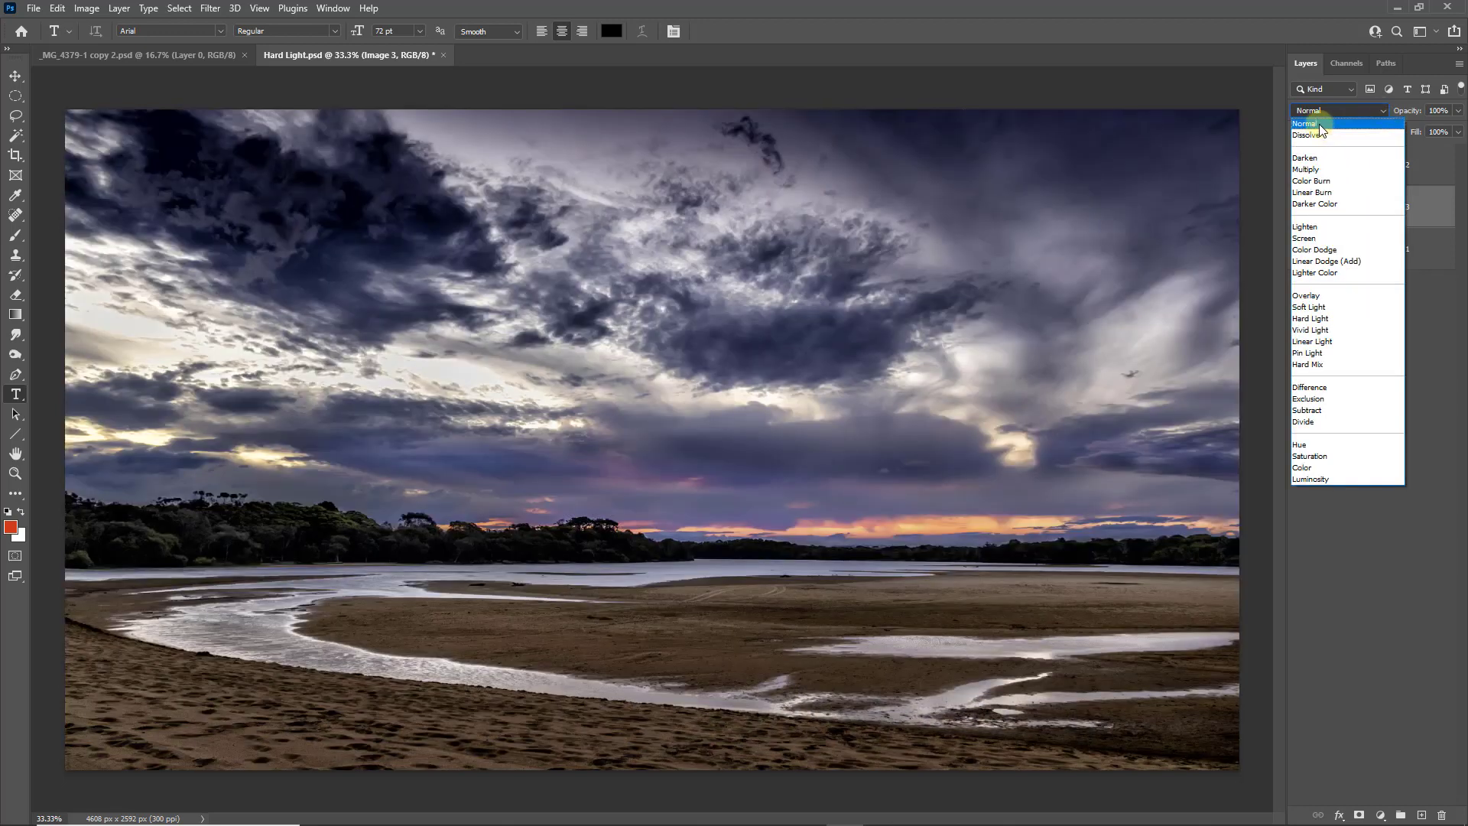
left_click(1345, 123)
left_click_drag(1340, 157, 1338, 224)
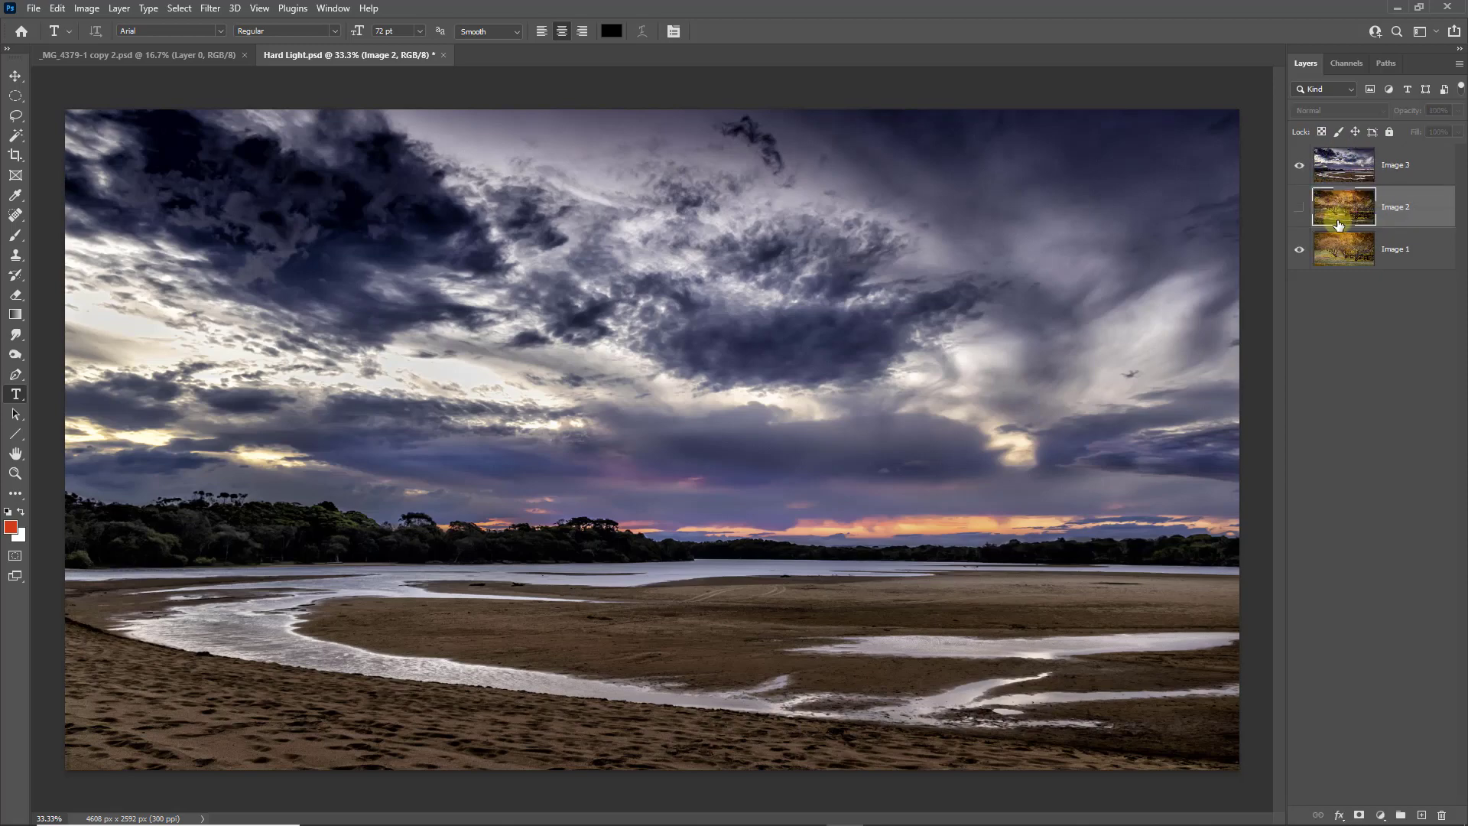
left_click(1299, 164)
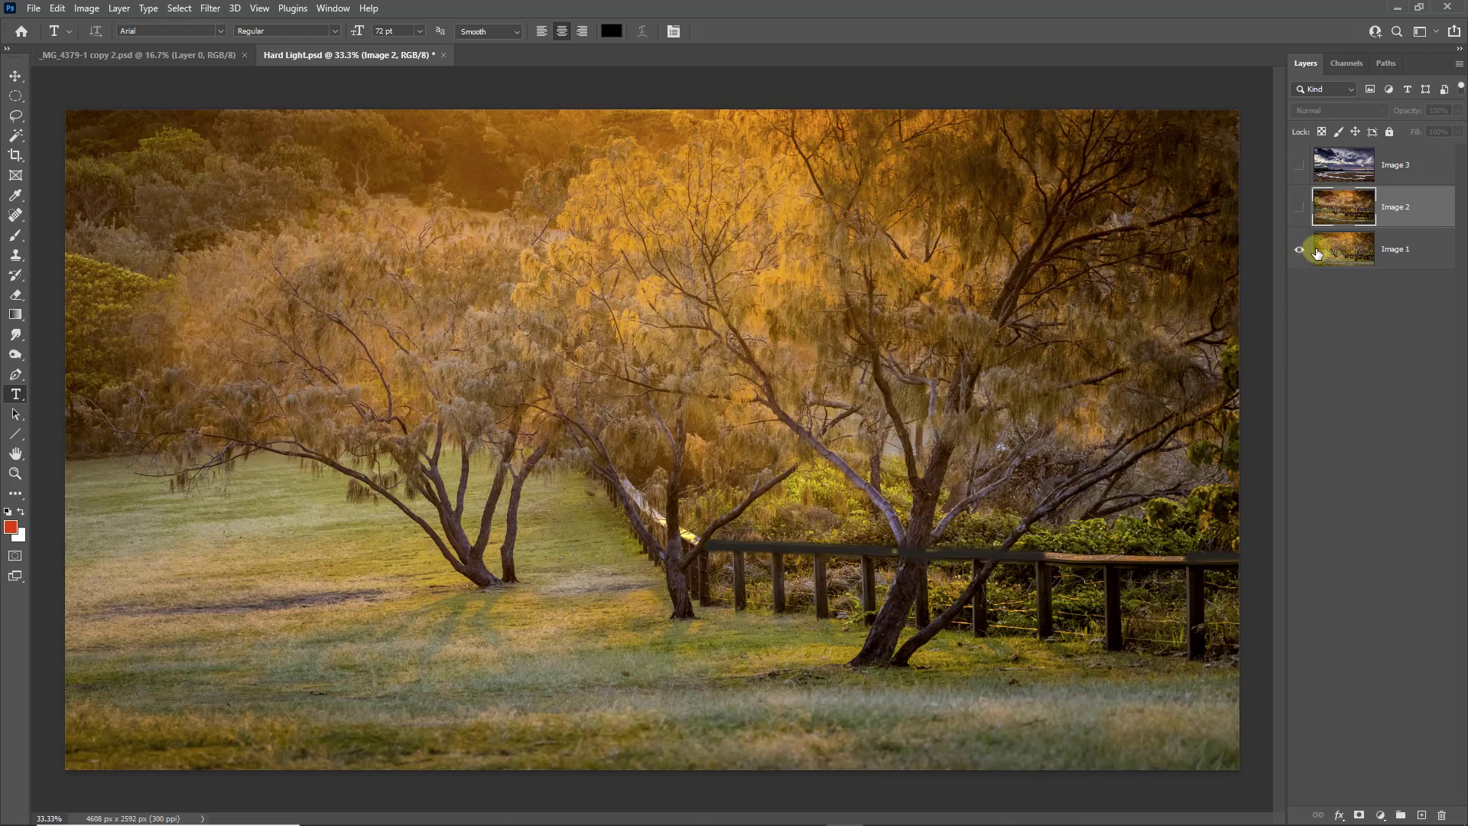
left_click(1297, 207)
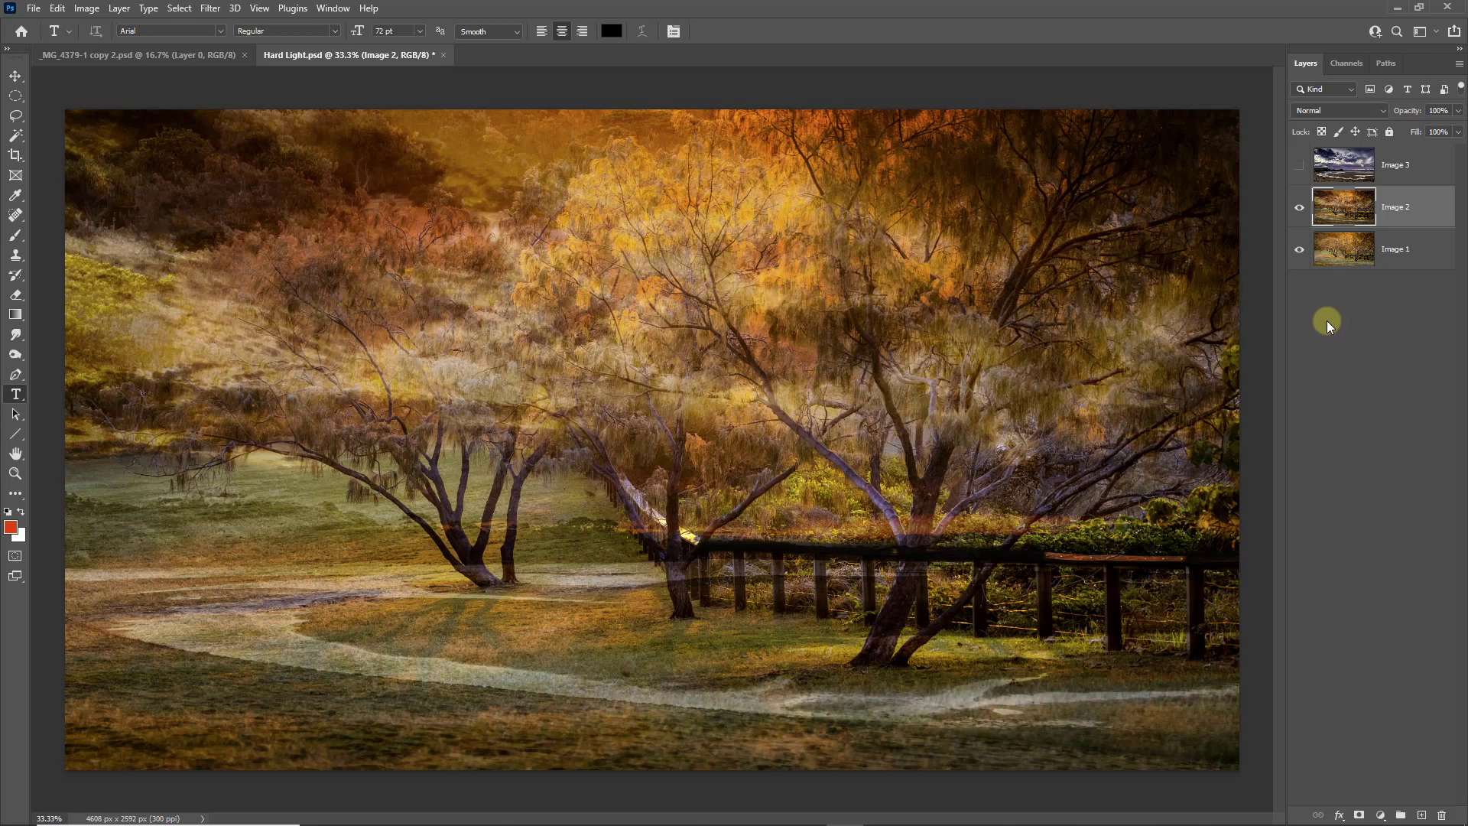
left_click(1297, 166)
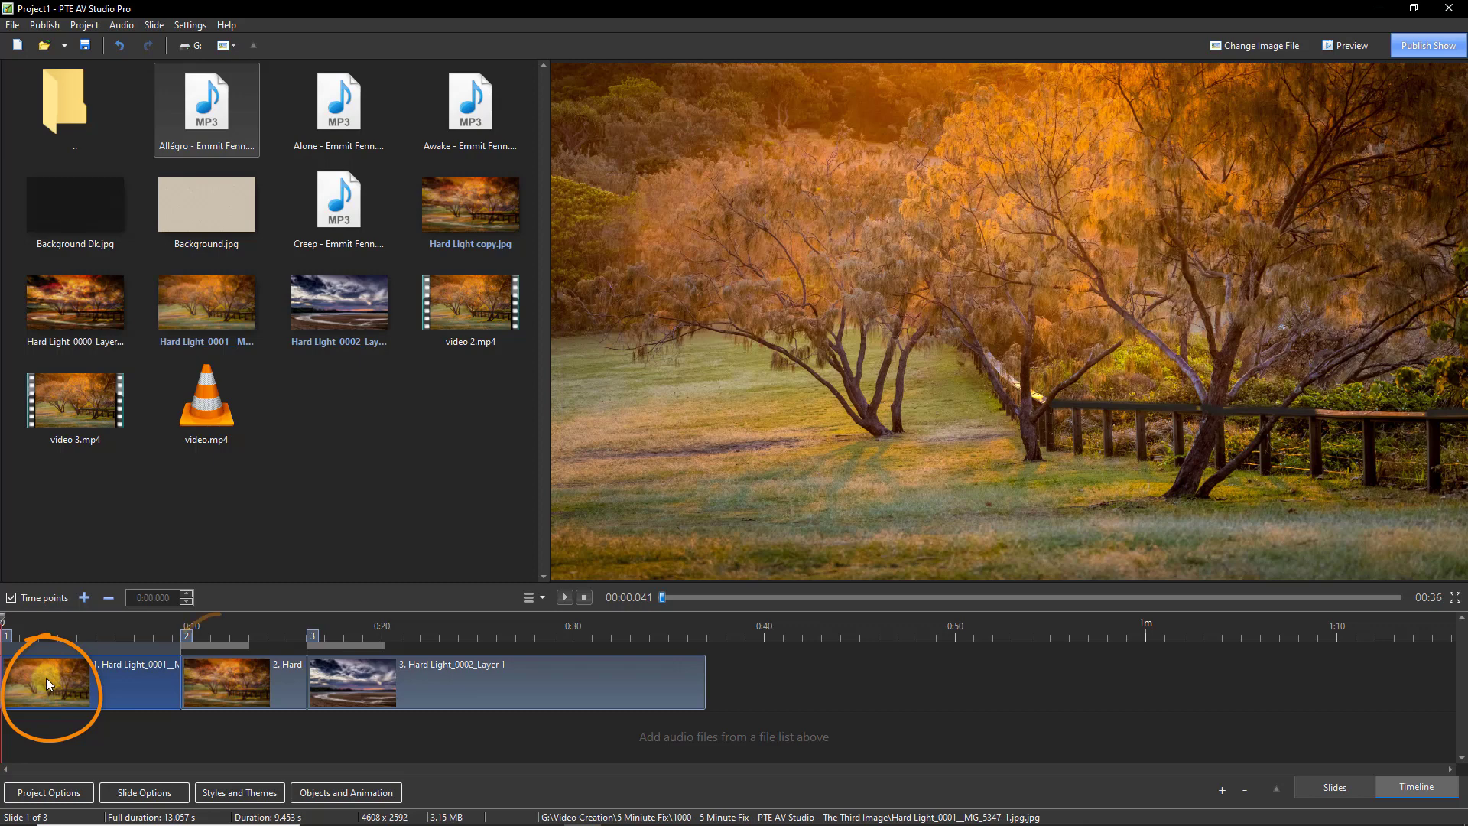
Preview timeline slides 2, 3, 1, 3 and 2, ending on the blend at 0:13
left_click(229, 676)
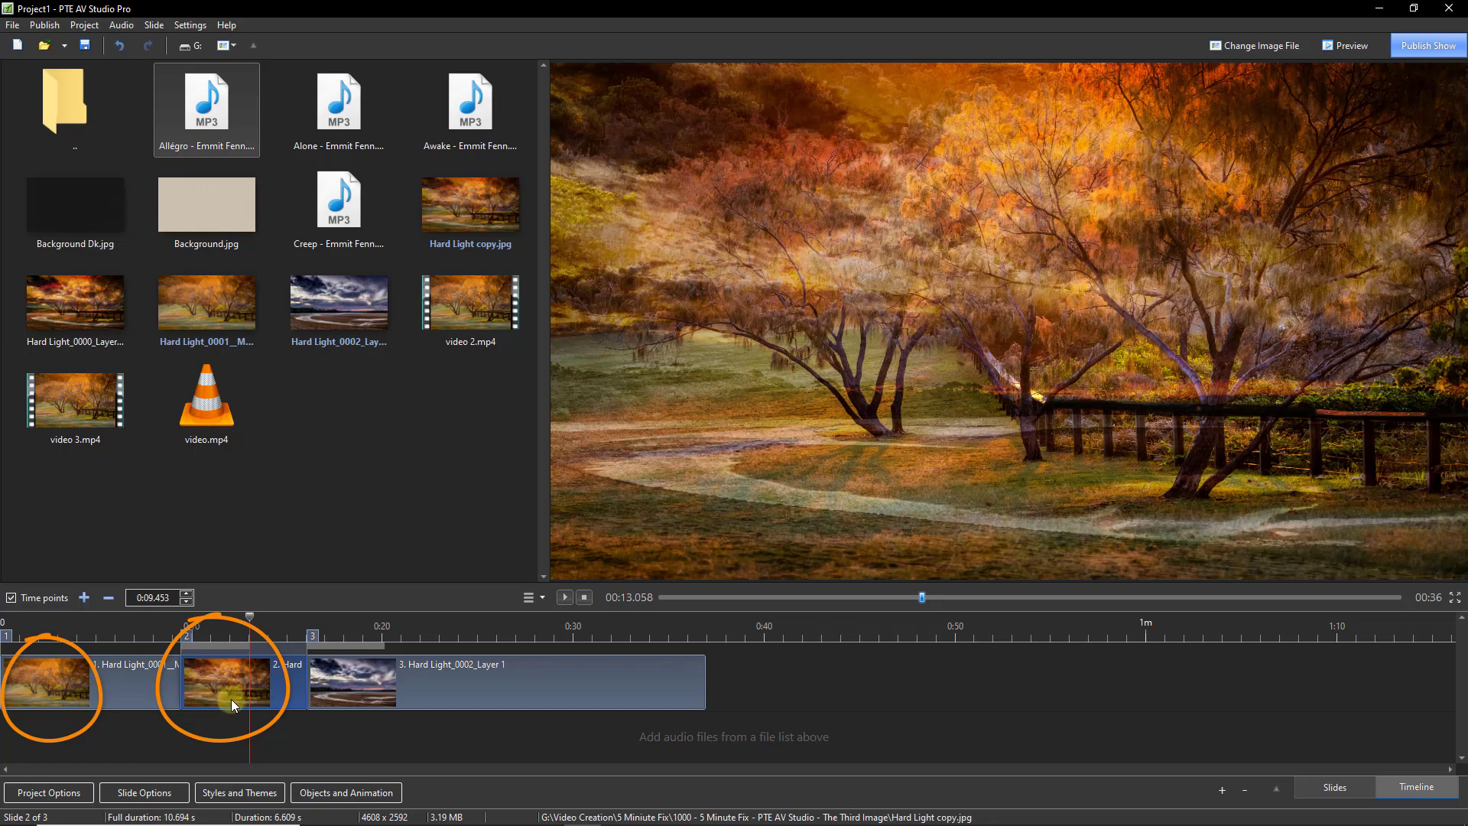
left_click(363, 682)
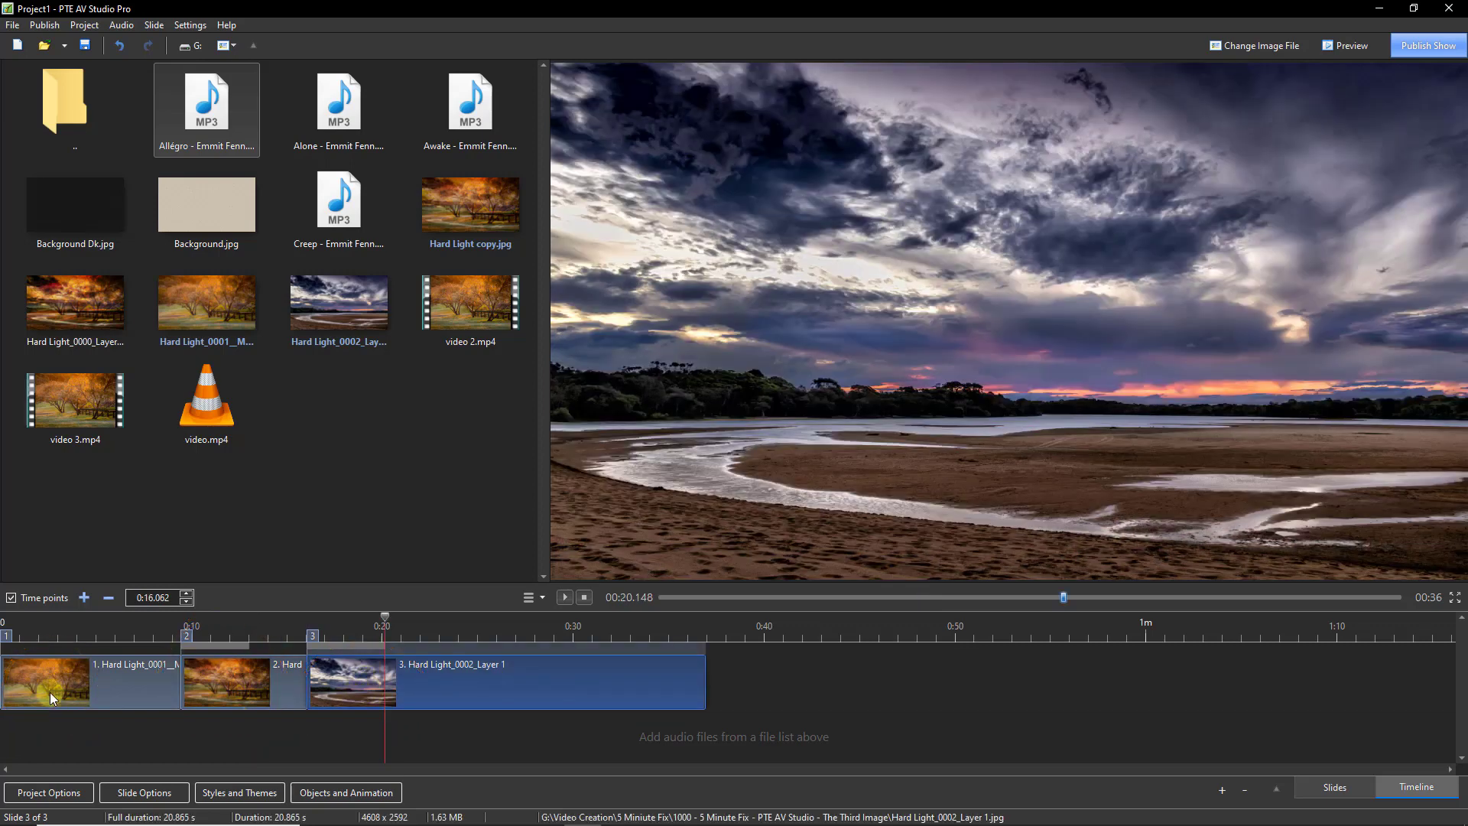
left_click(43, 671)
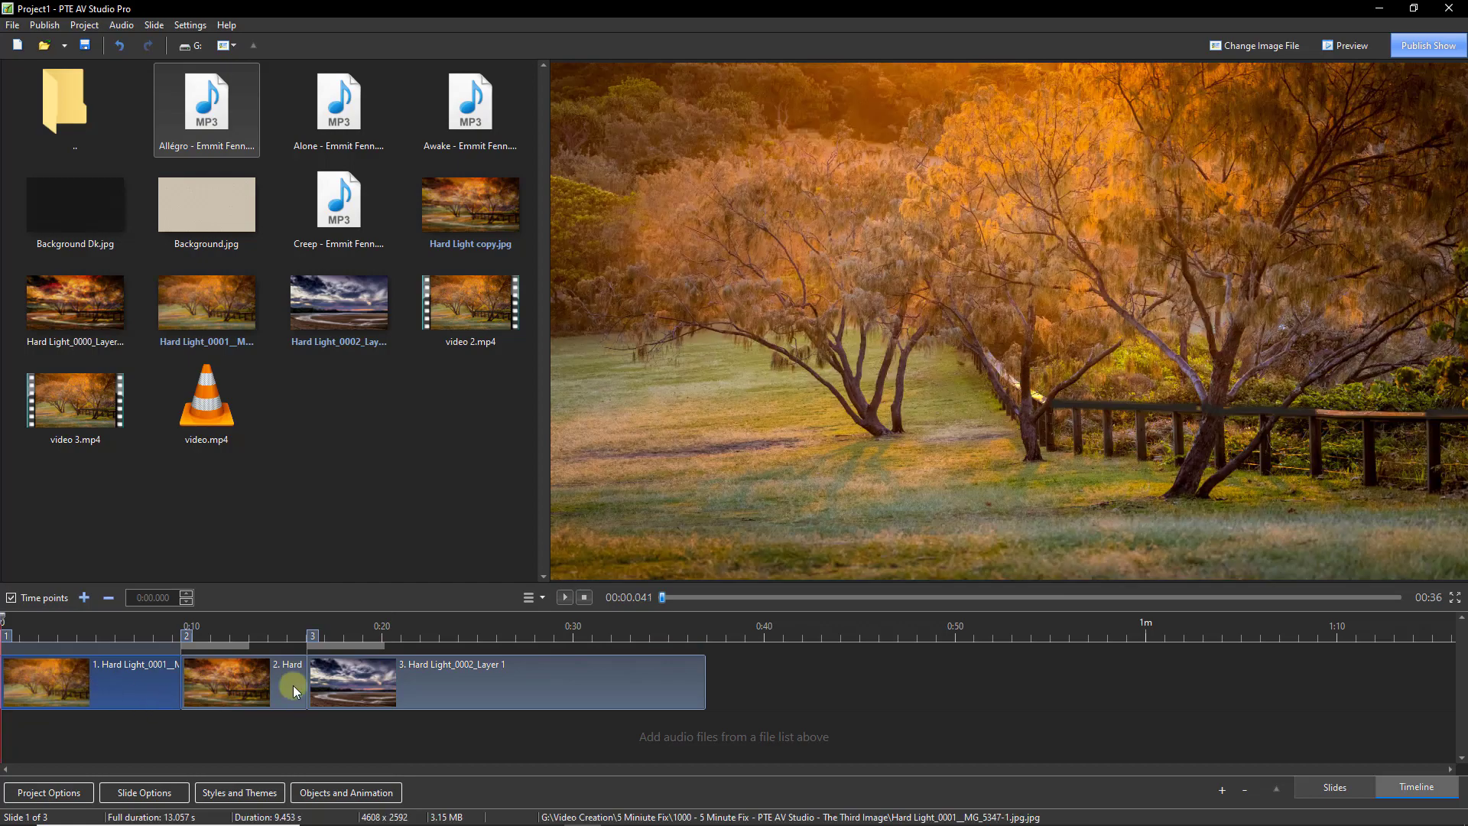
left_click(341, 663)
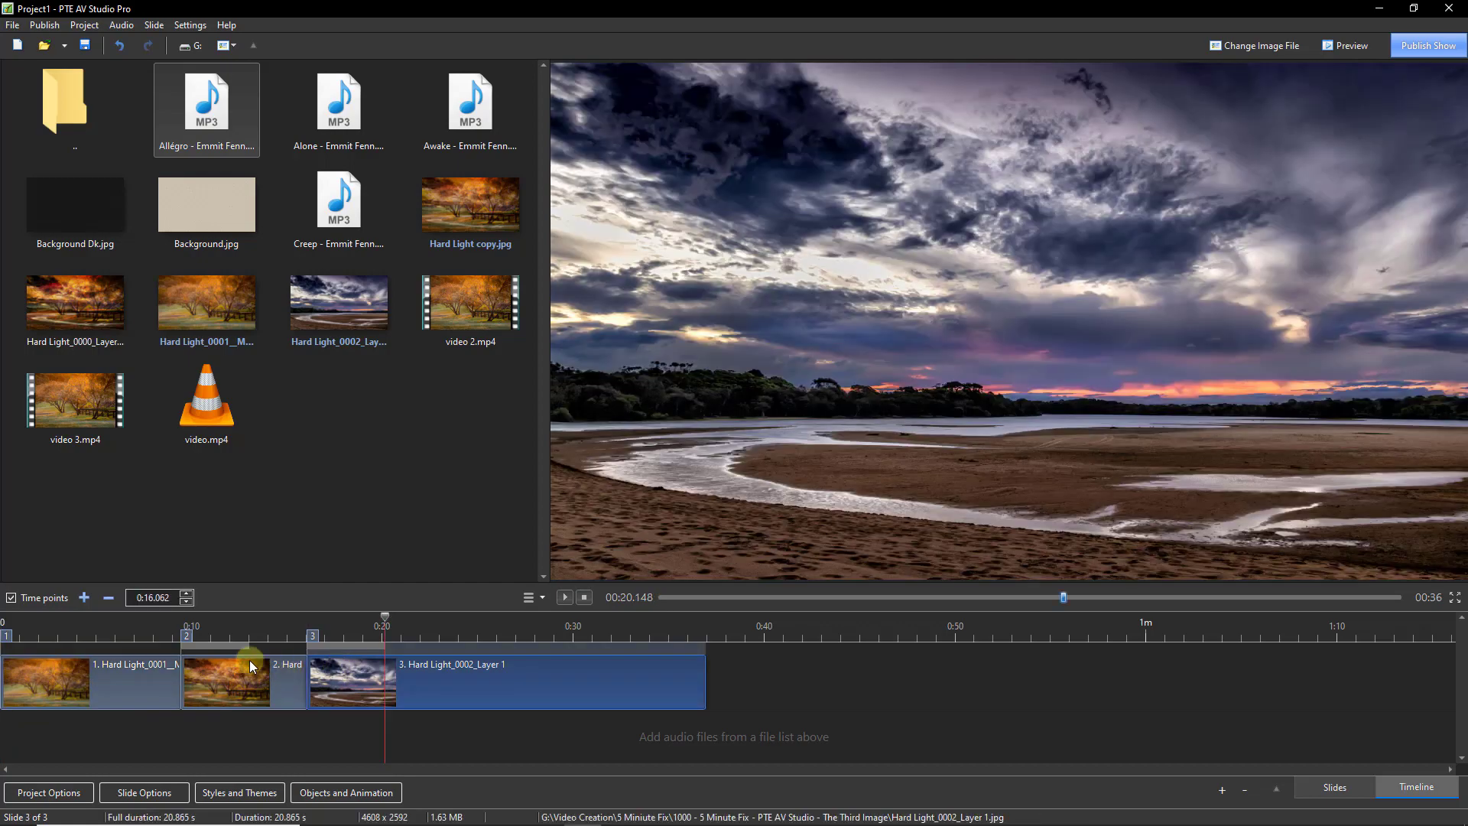
left_click(221, 674)
left_click(246, 766)
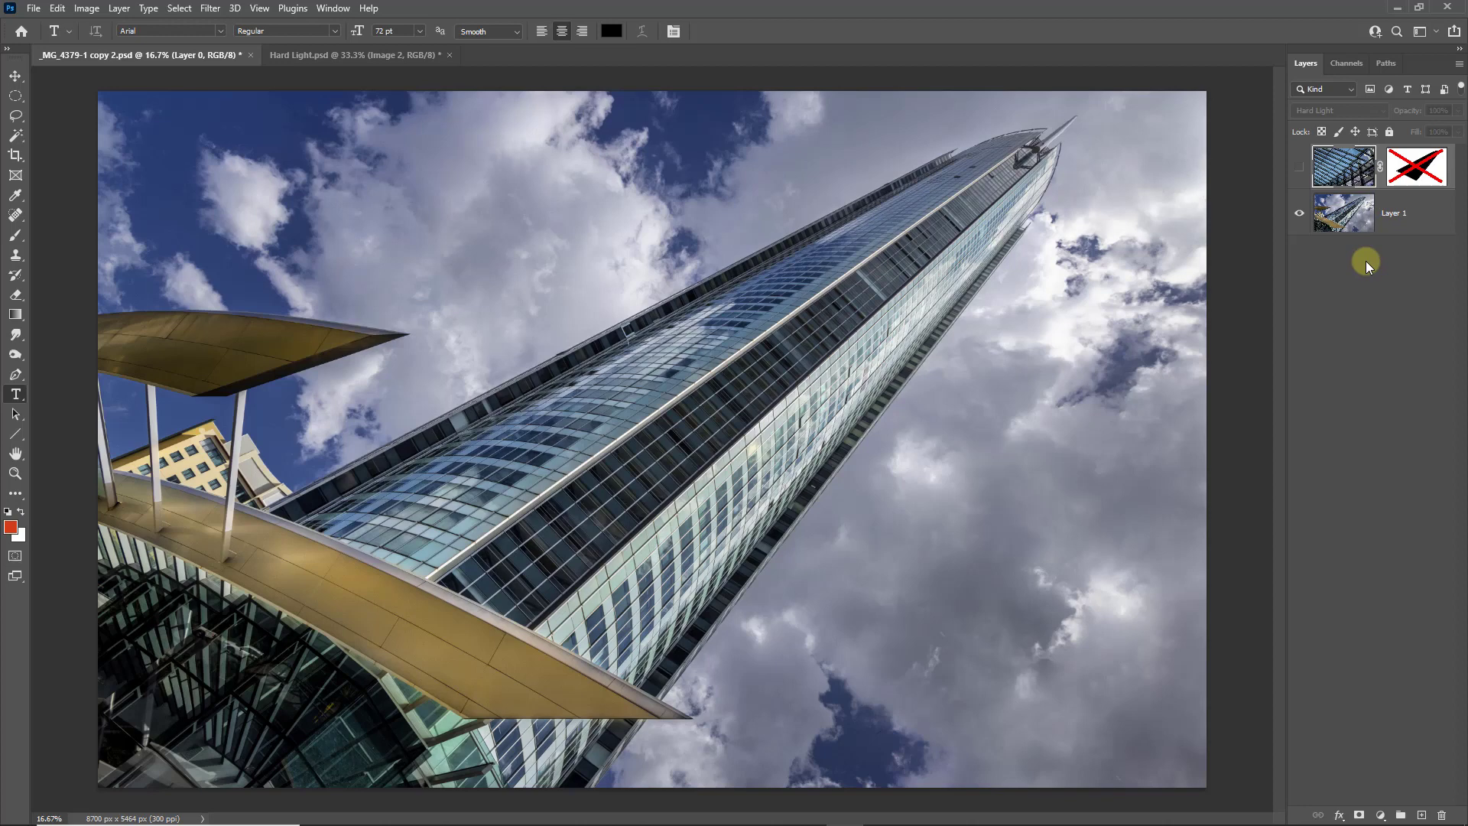
Switch to the Brush tool with default colours and show the glass-roof layer
key("d")
key("b")
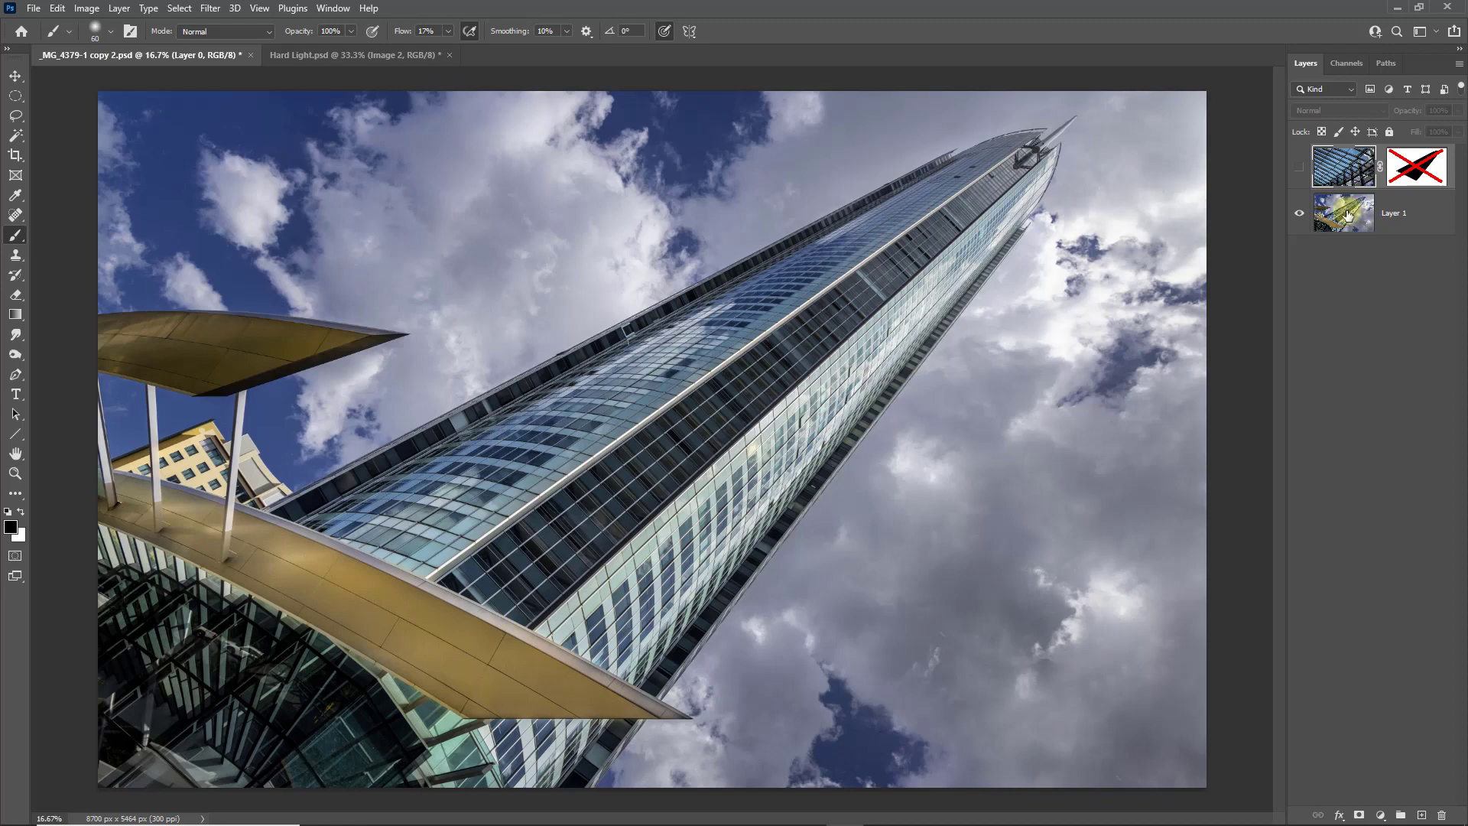
left_click(1297, 166)
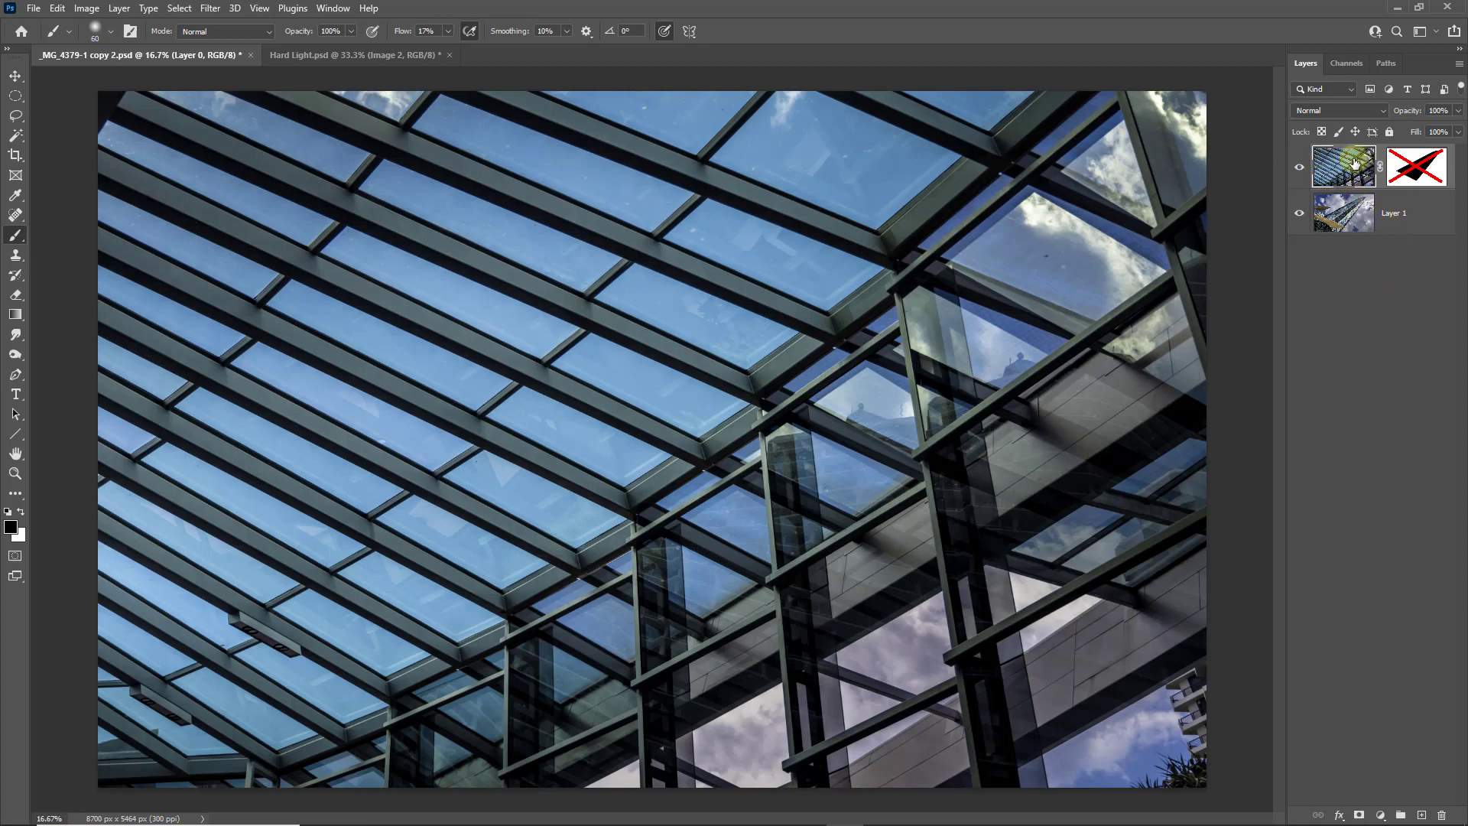
Set the glass-roof layer's blend mode to Hard Light
left_click(1381, 111)
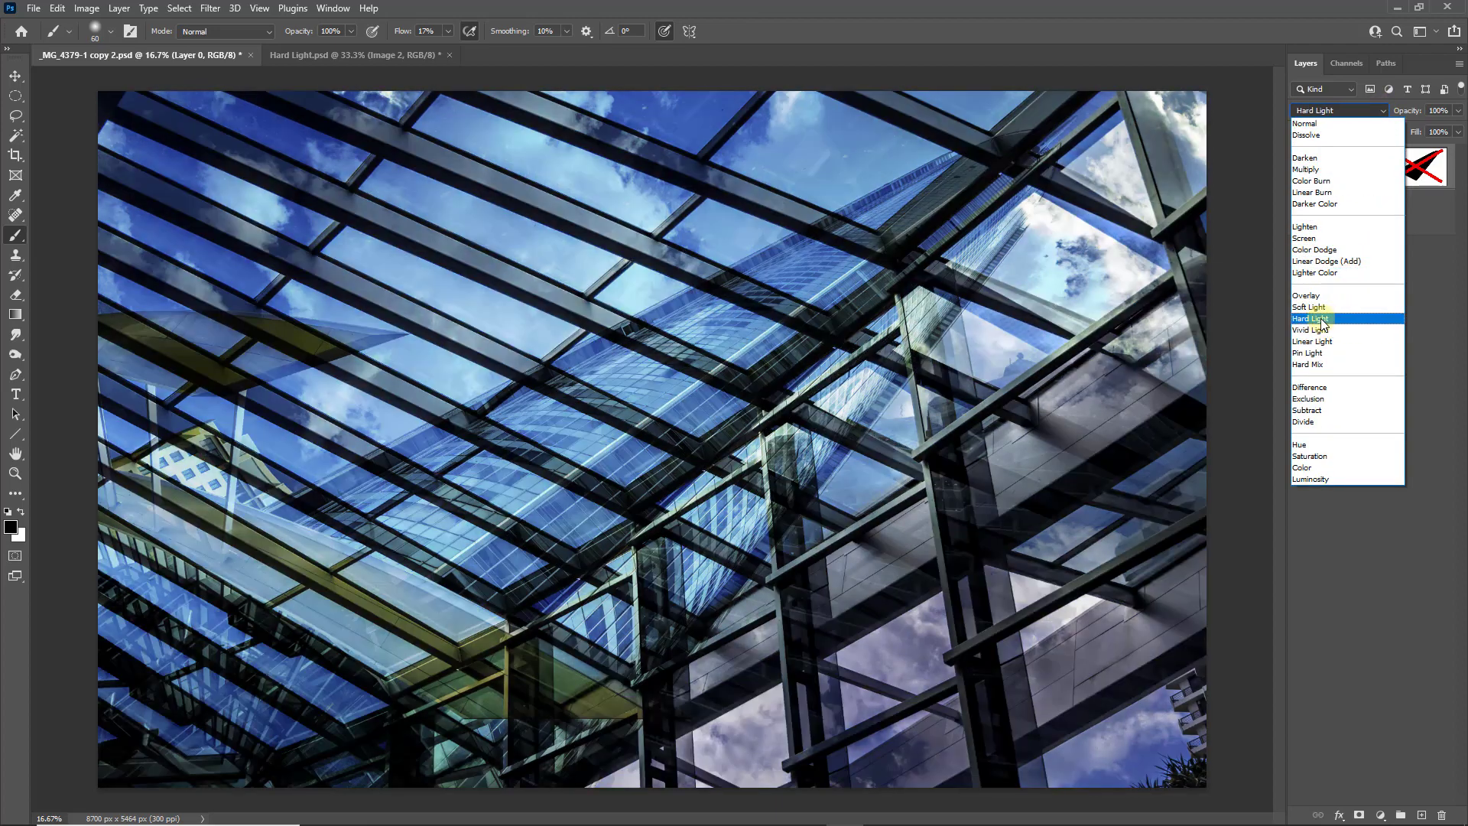
left_click(1339, 318)
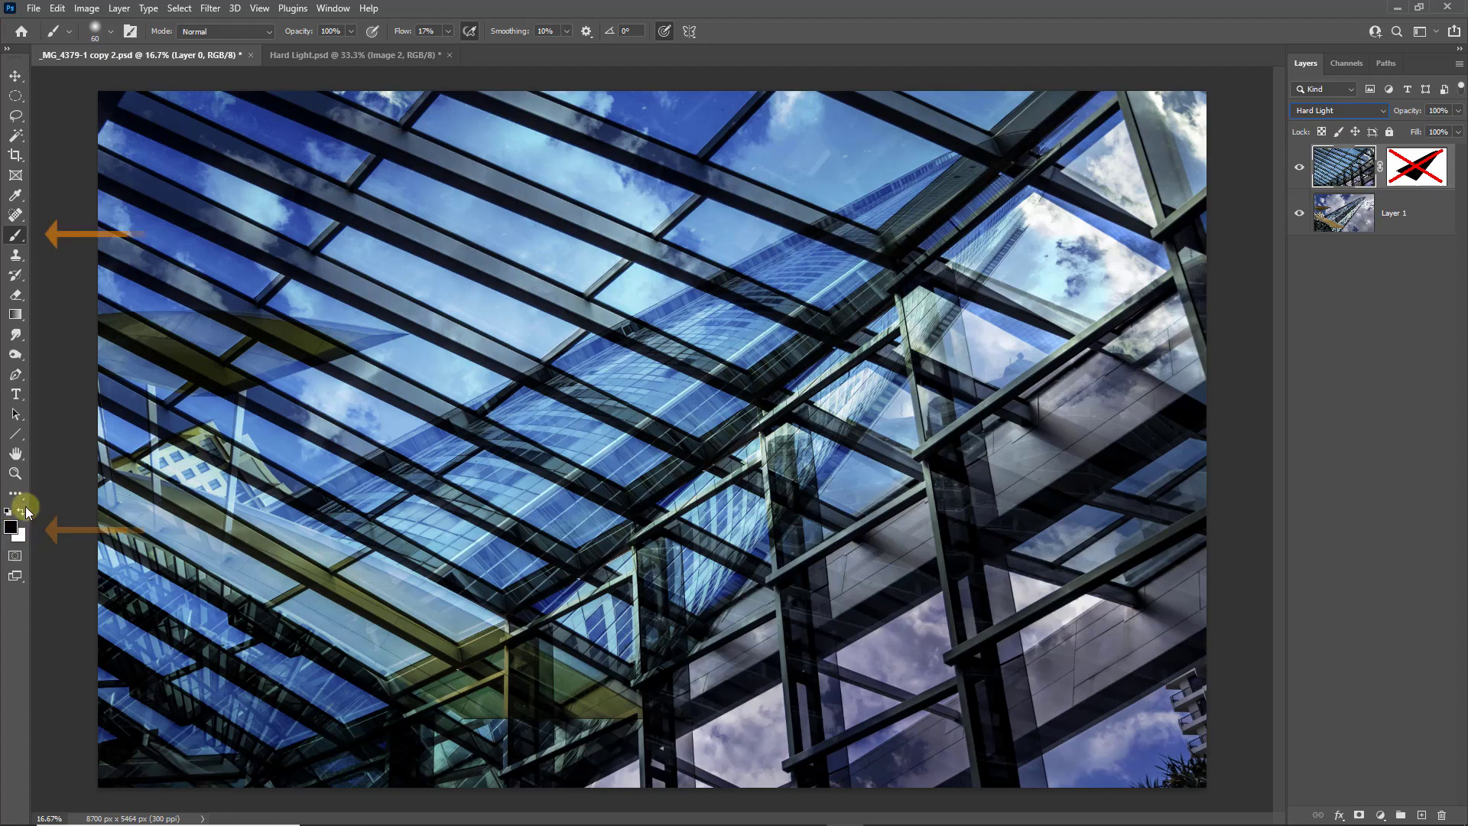
Choose the standard Brush Tool and re-enable the glass-roof layer's mask
right_click(22, 240)
left_click(68, 234)
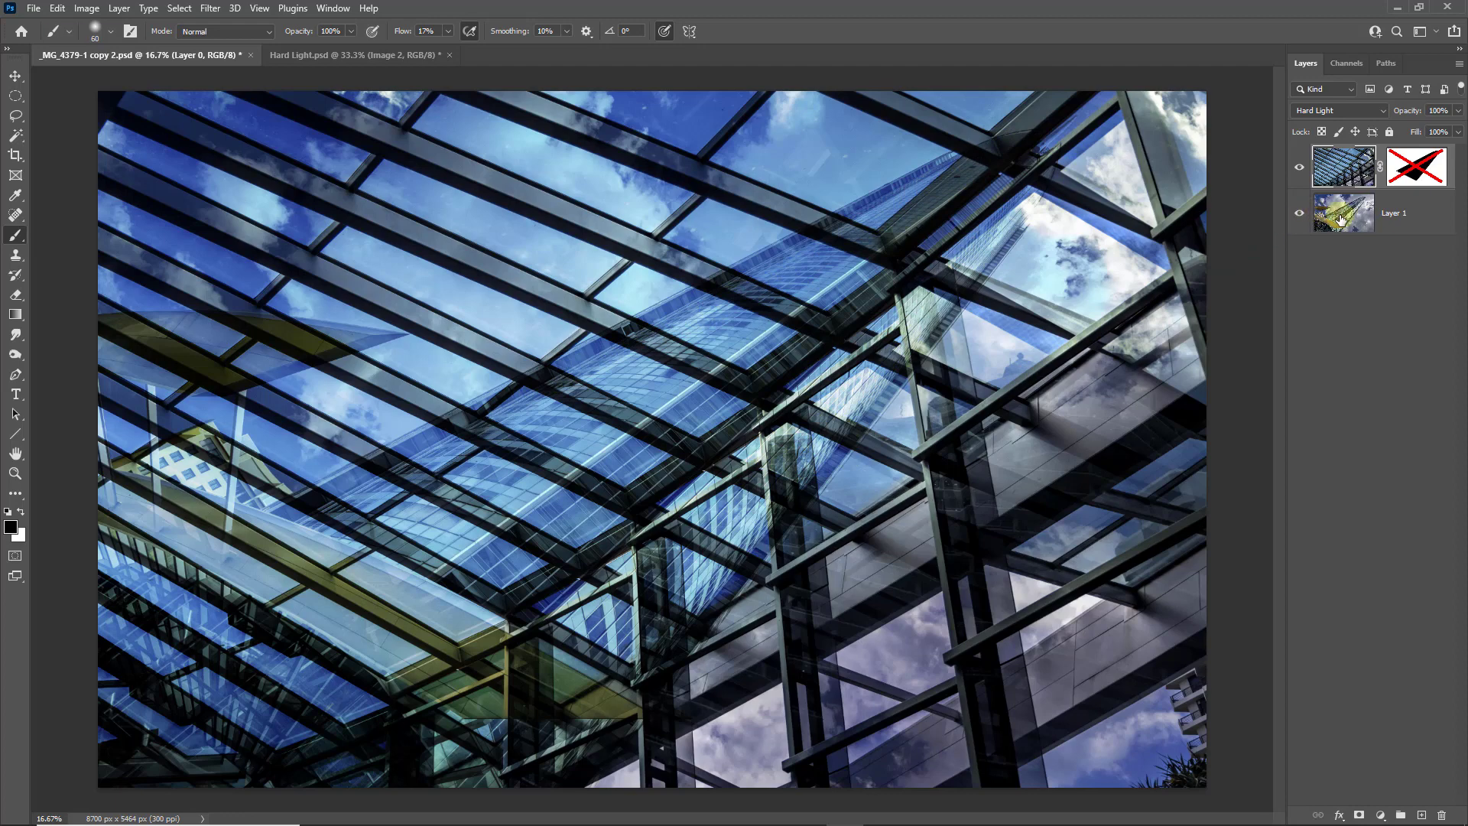
left_click(1416, 171, "shift")
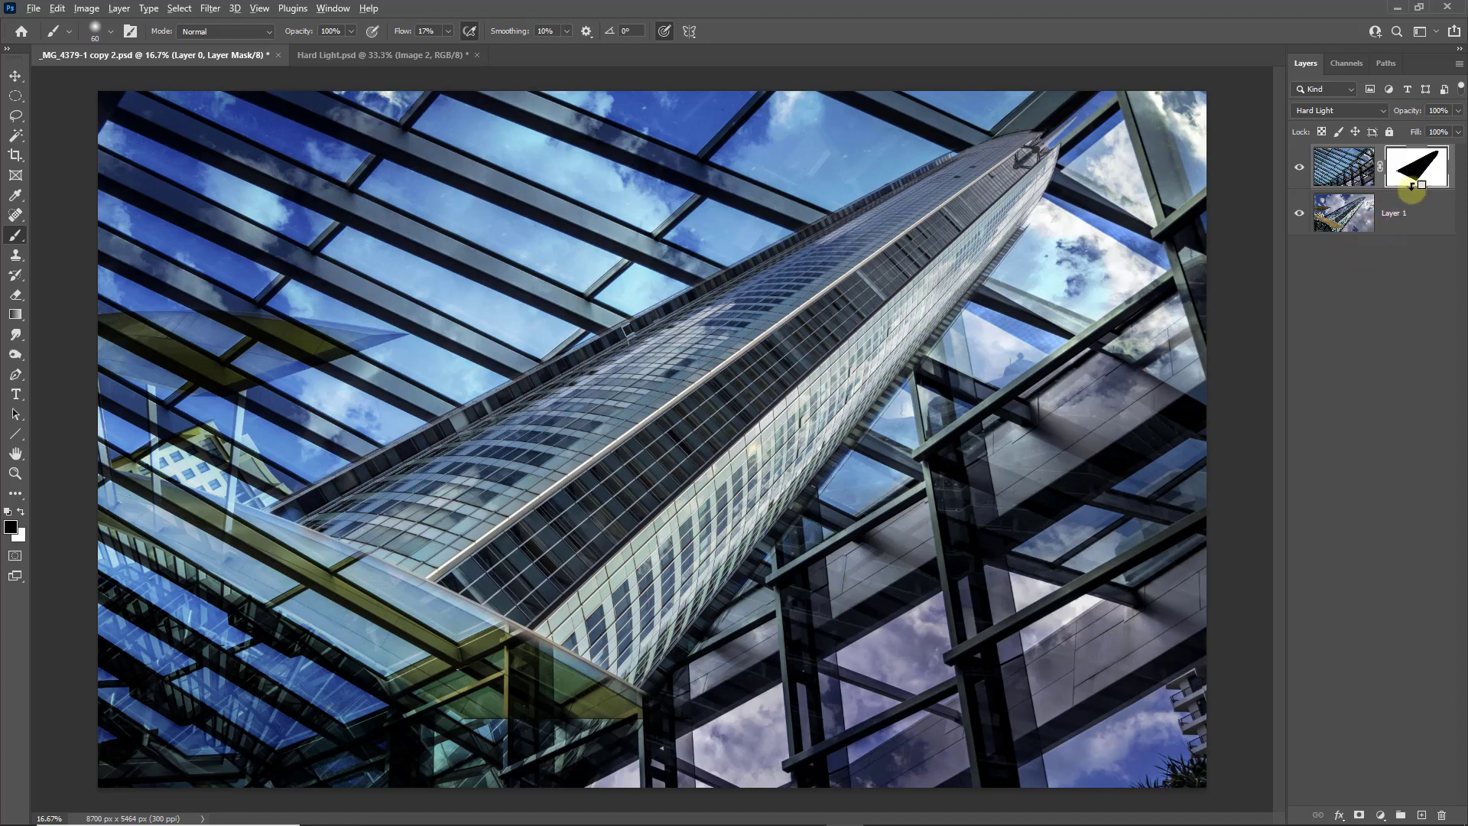
Merge Visible to capture the masked Hard Light composite as a new Layer 2
left_click(1459, 66)
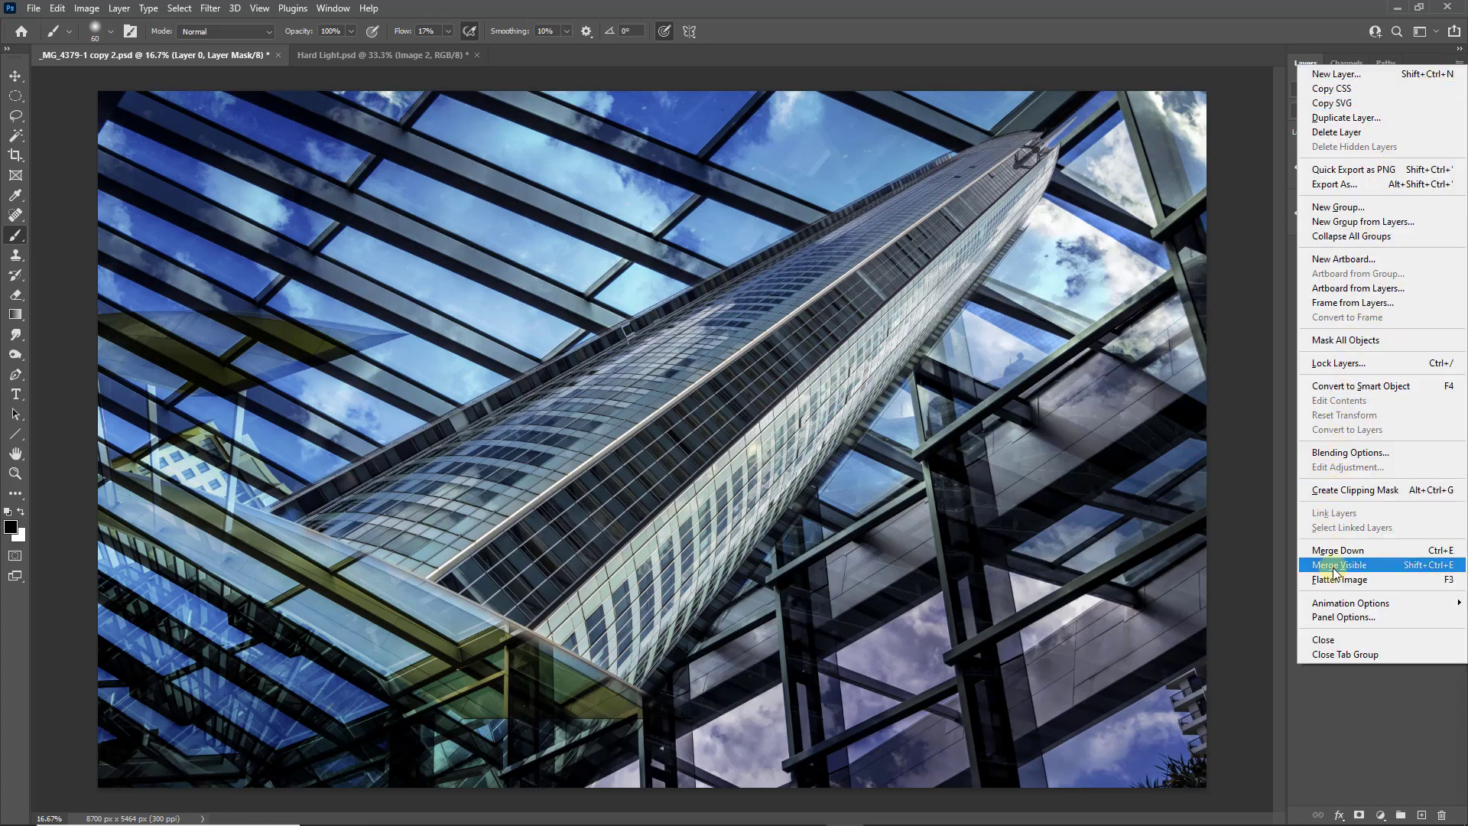
left_click(1362, 549)
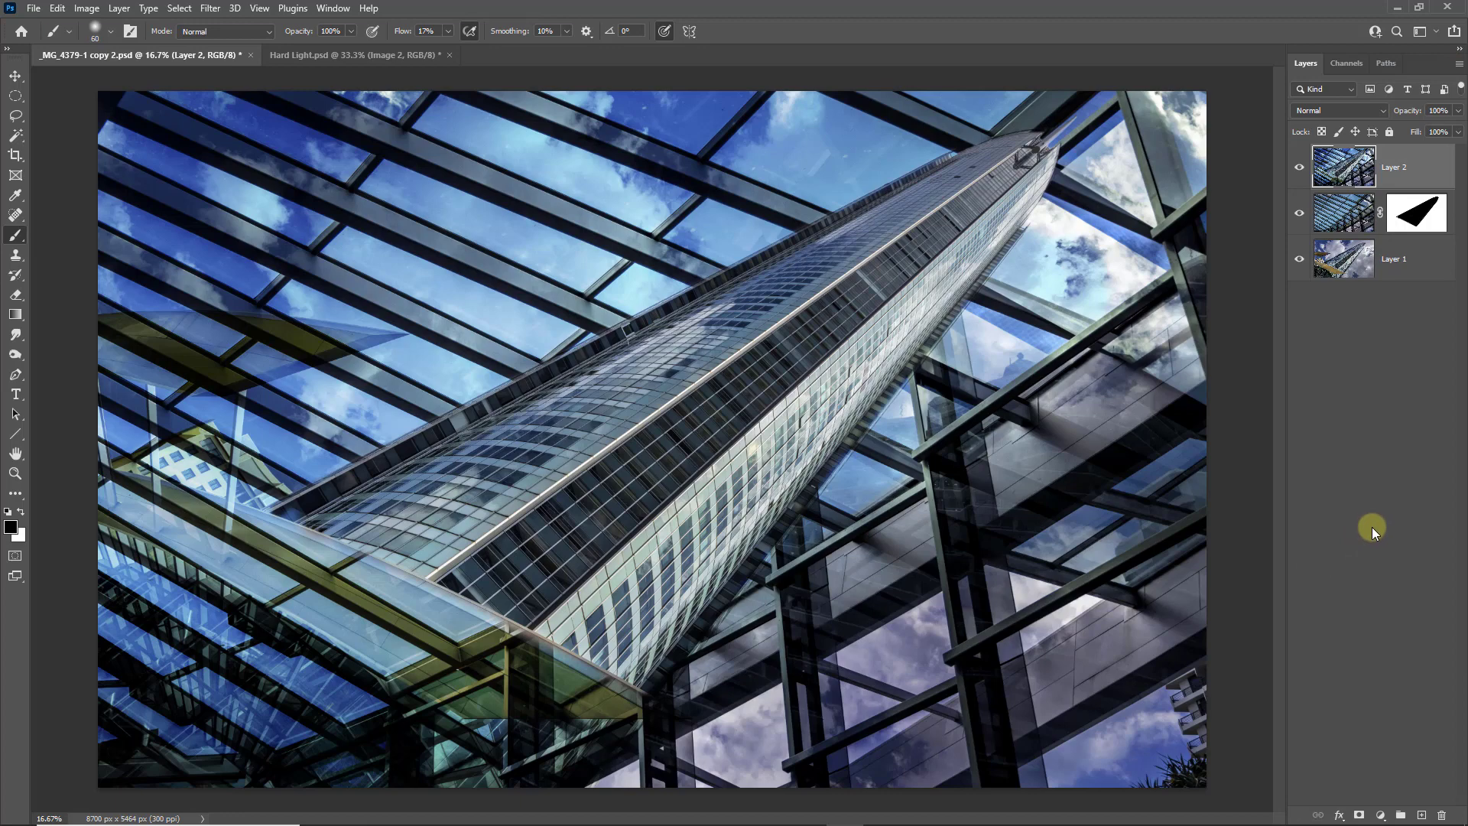